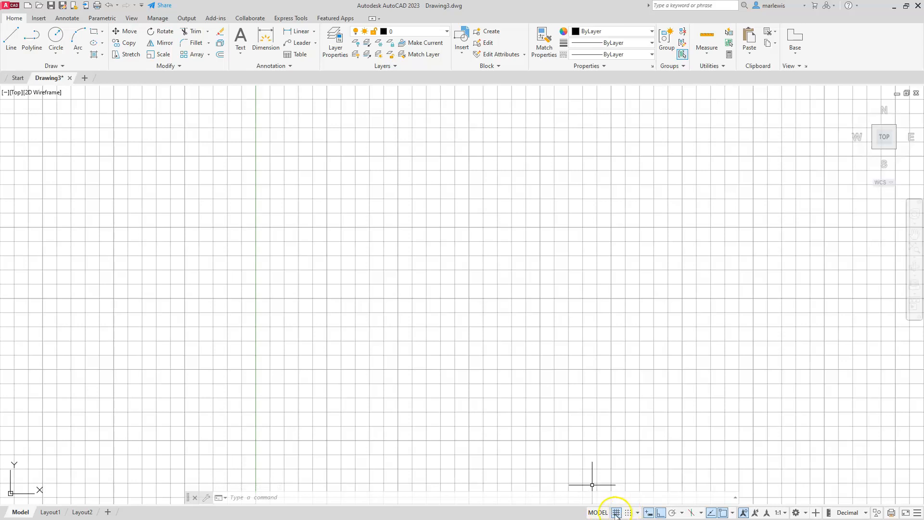
Step: Turn on grid snap and set both snap X and Y spacing to 2, with equal X and Y spacing disabled
{"action": "left_click", "coordinate": [628, 513]}
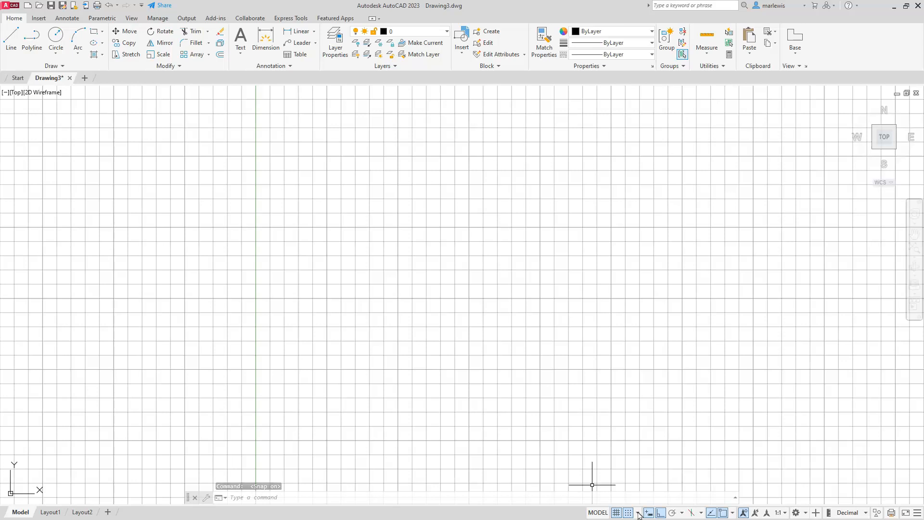
{"action": "left_click", "coordinate": [638, 514]}
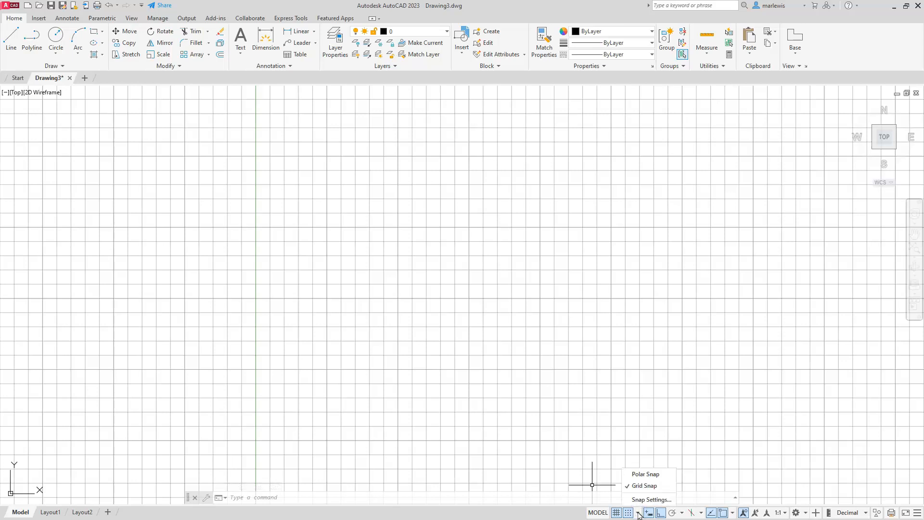
{"action": "left_click", "coordinate": [643, 501]}
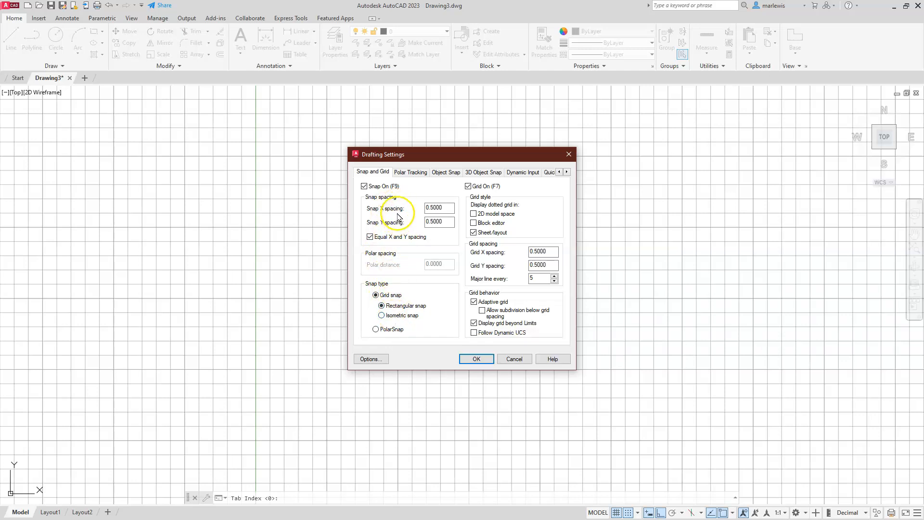
{"action": "left_click", "coordinate": [443, 210]}
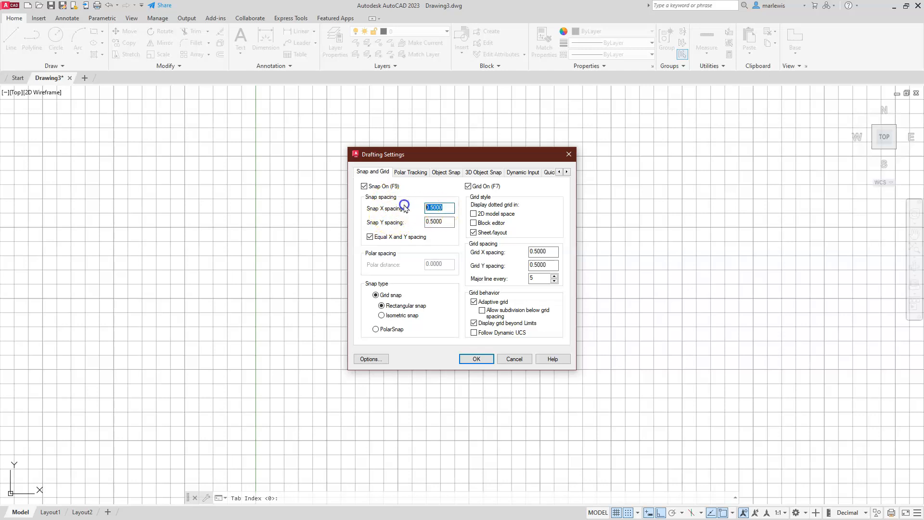
{"action": "left_click", "coordinate": [423, 220]}
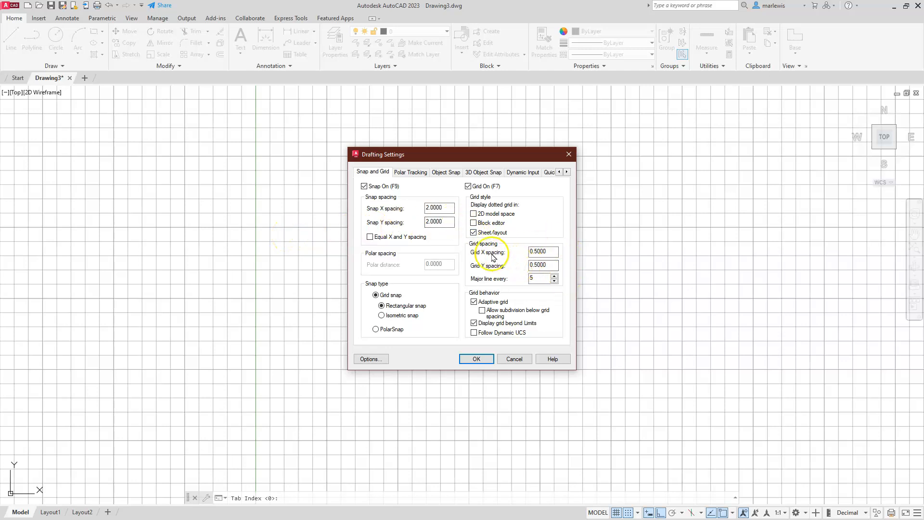
{"action": "left_click", "coordinate": [436, 222]}
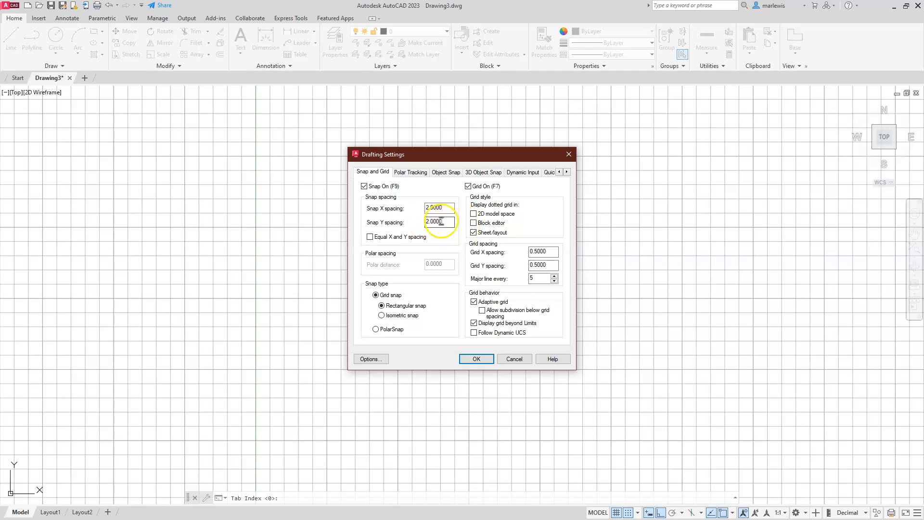
Step: Set the grid X and Y spacing to 4, disable the dotted grid for sheet/layout, and apply the drafting settings
{"action": "left_click_drag", "start_coordinate": [548, 251], "coordinate": [527, 253]}
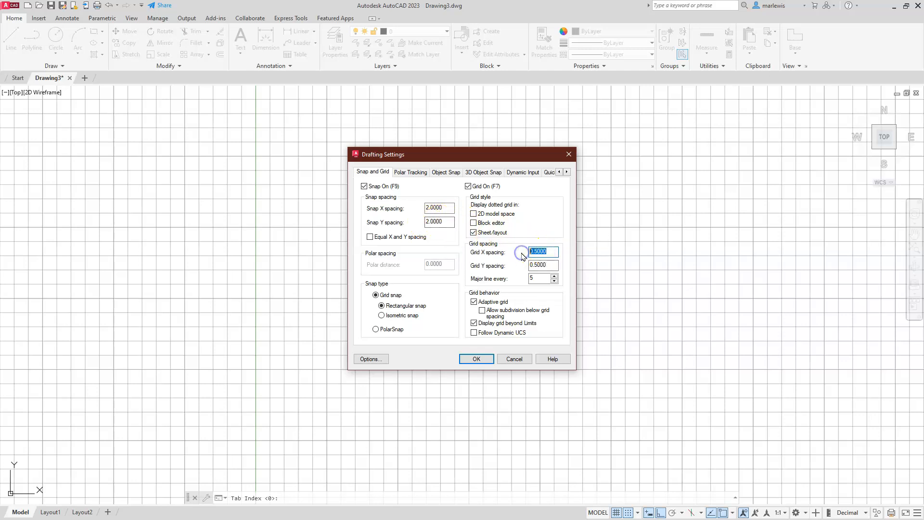
{"action": "left_click_drag", "start_coordinate": [558, 265], "coordinate": [518, 266]}
{"action": "left_click", "coordinate": [522, 230]}
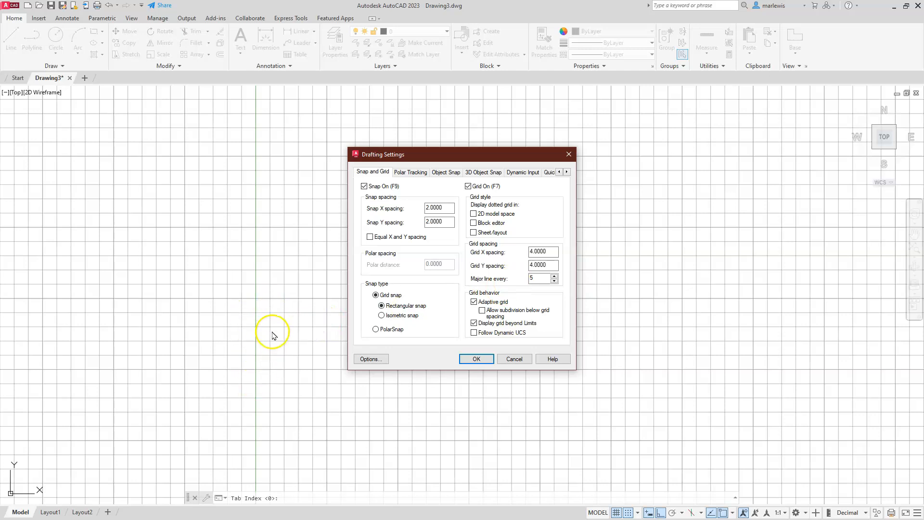
{"action": "left_click", "coordinate": [476, 358]}
Step: Check the new grid around the origin and toggle snap mode off and back on
{"action": "left_click", "coordinate": [242, 369]}
{"action": "scroll", "coordinate": [313, 314], "scroll_direction": "down", "scroll_amount": 5}
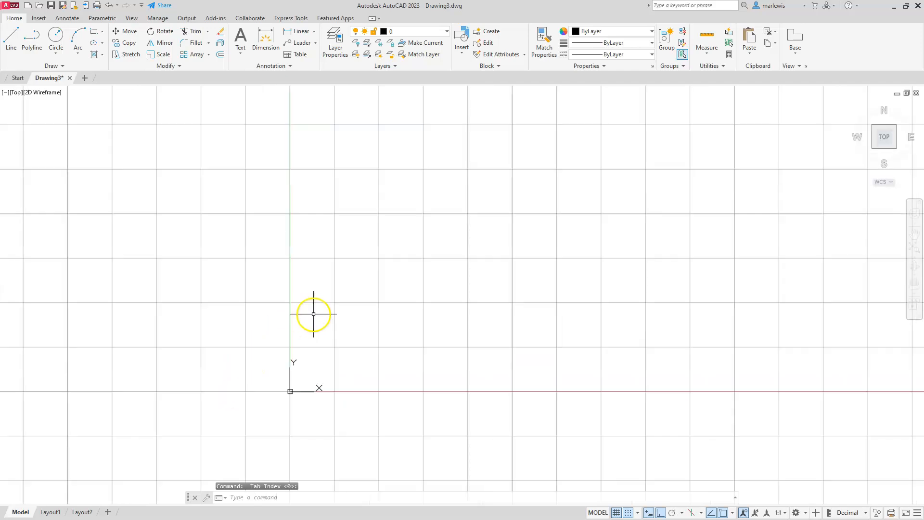
{"action": "middle_click_drag", "start_coordinate": [316, 313], "coordinate": [282, 328]}
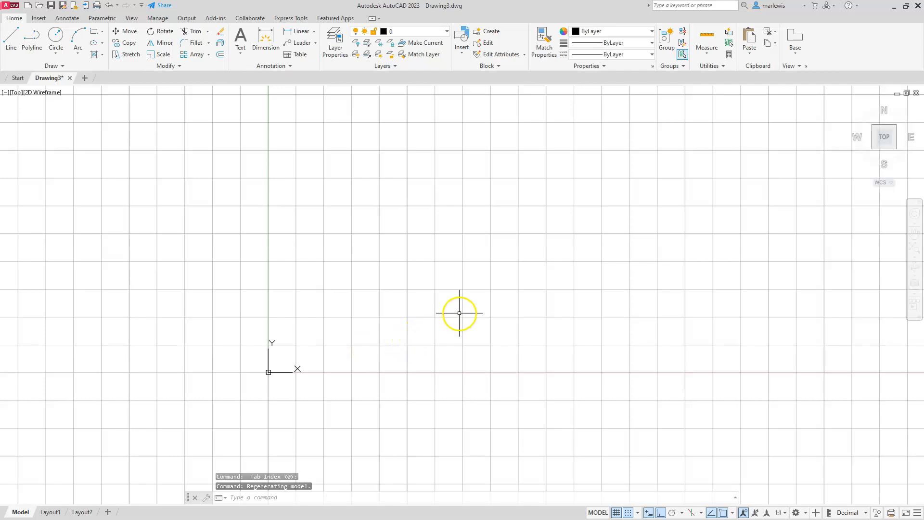
{"action": "scroll", "coordinate": [379, 343], "scroll_direction": "up", "scroll_amount": 4}
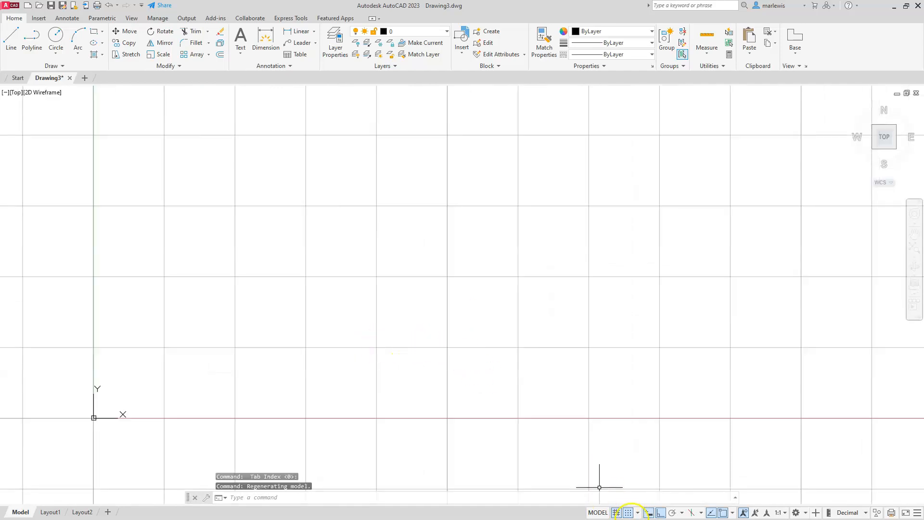
{"action": "left_click", "coordinate": [627, 513]}
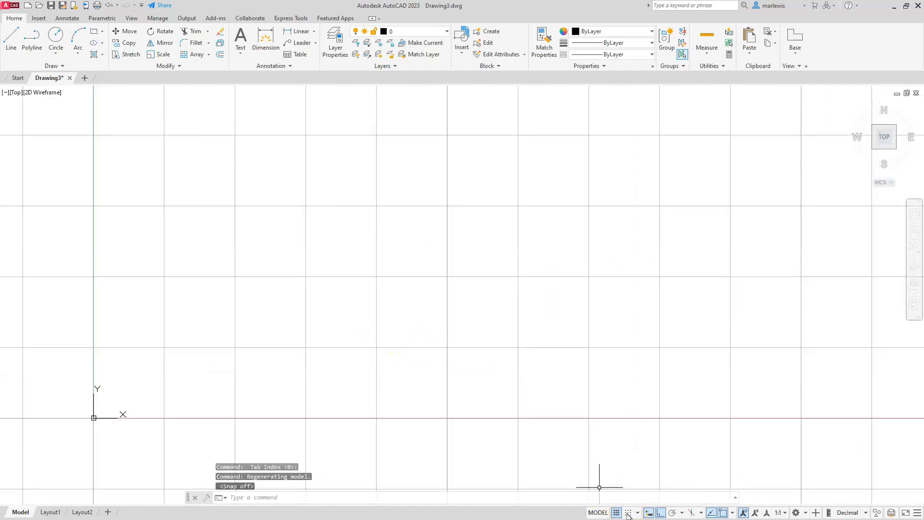
{"action": "left_click", "coordinate": [628, 513]}
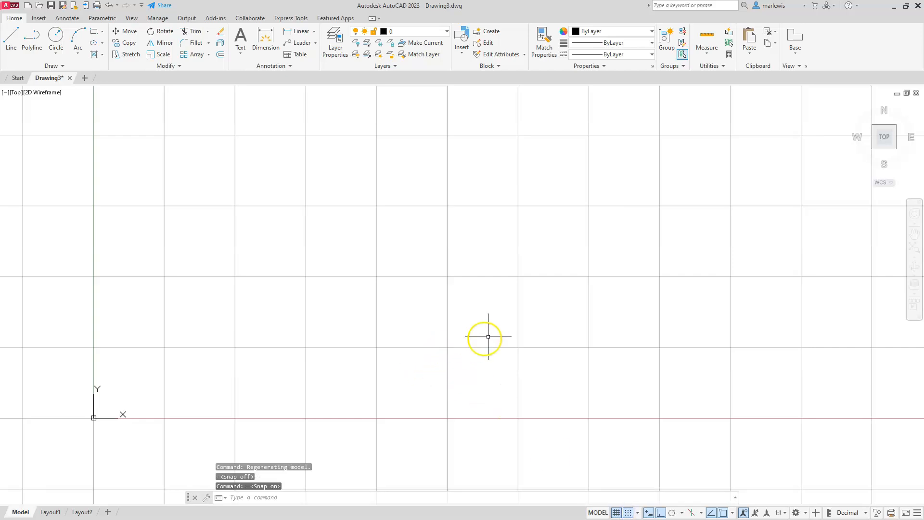
{"action": "scroll", "coordinate": [612, 270], "scroll_direction": "down", "scroll_amount": 2}
{"action": "scroll", "coordinate": [593, 273], "scroll_direction": "down", "scroll_amount": 2}
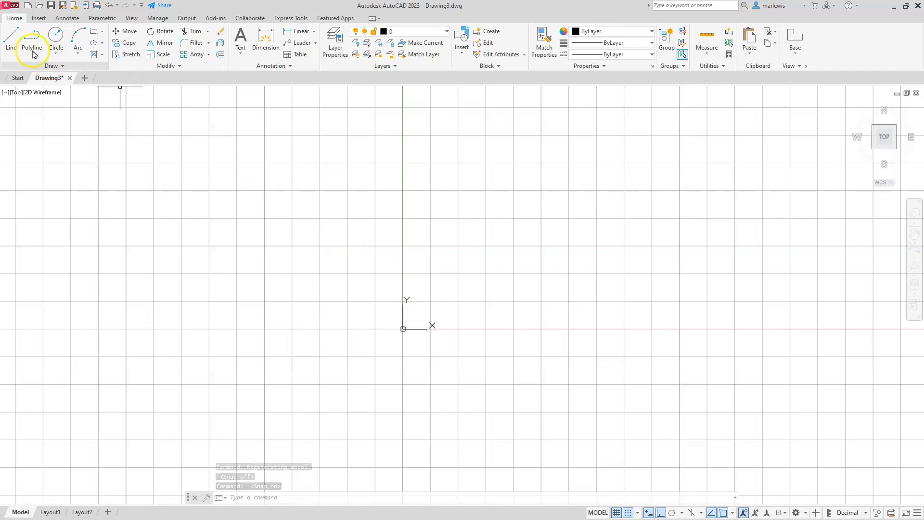
Step: Start a line at 12,4 with Ortho turned off, drawing segments 10 units to the right and 2 units up
{"action": "left_click", "coordinate": [12, 38]}
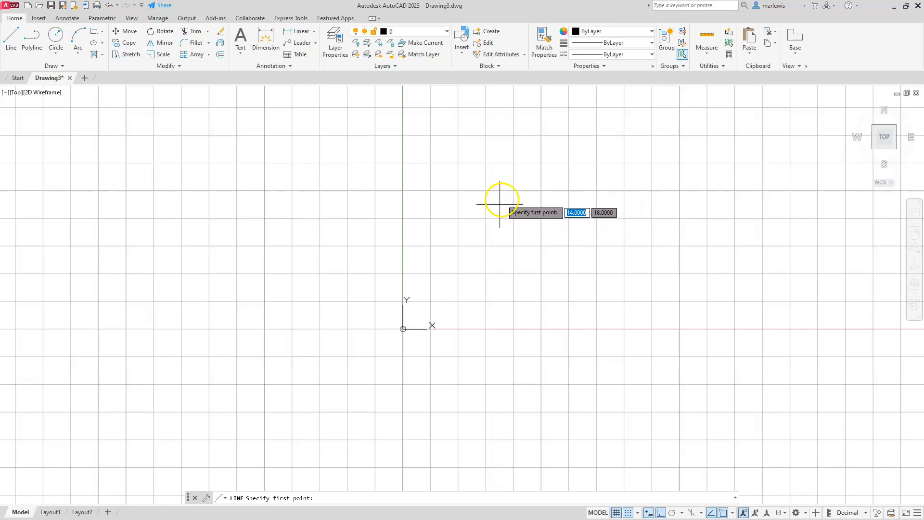
{"action": "left_click", "coordinate": [486, 301]}
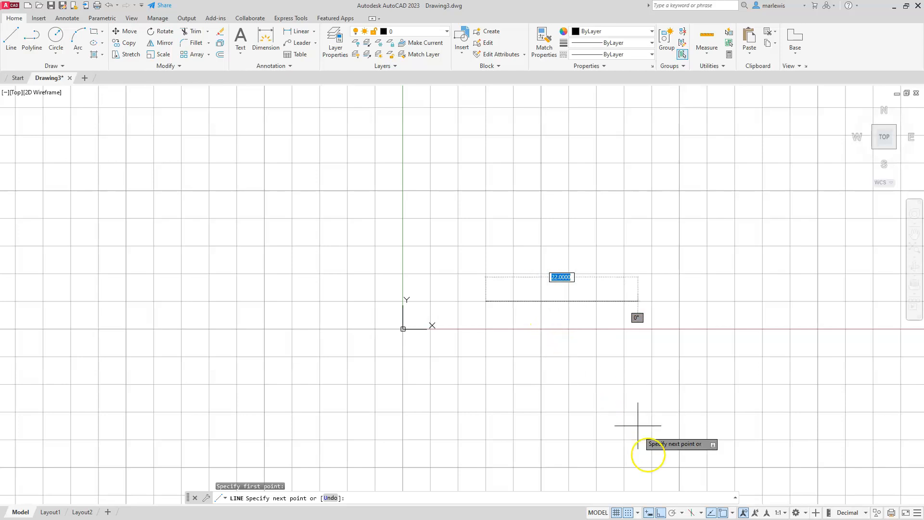
{"action": "left_click", "coordinate": [661, 513]}
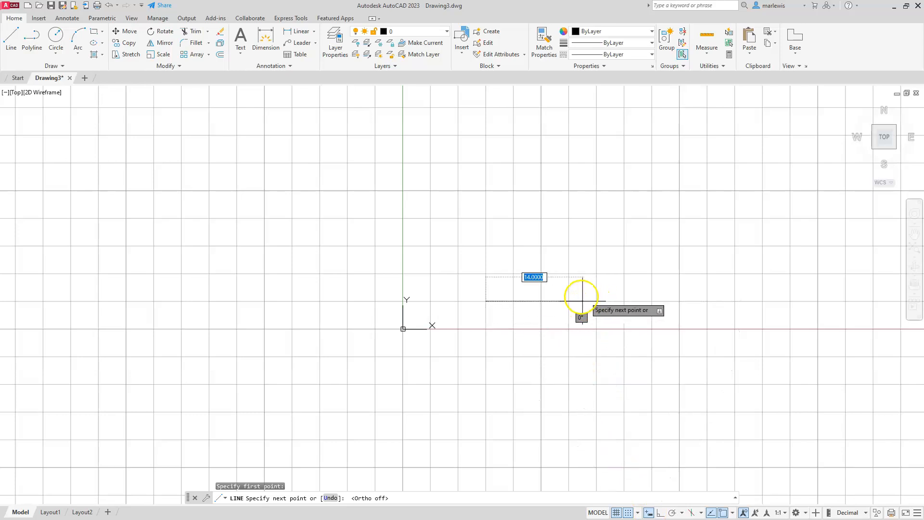
{"action": "left_click", "coordinate": [555, 301]}
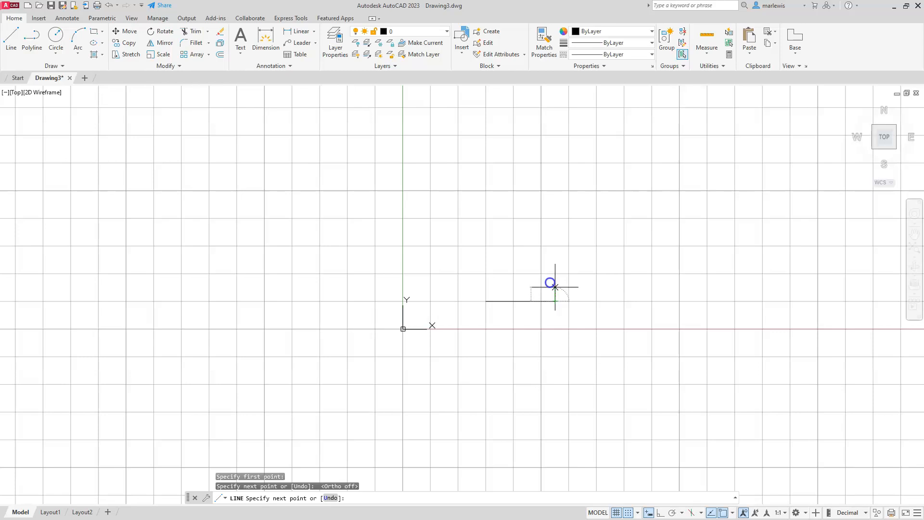
{"action": "left_click", "coordinate": [555, 286]}
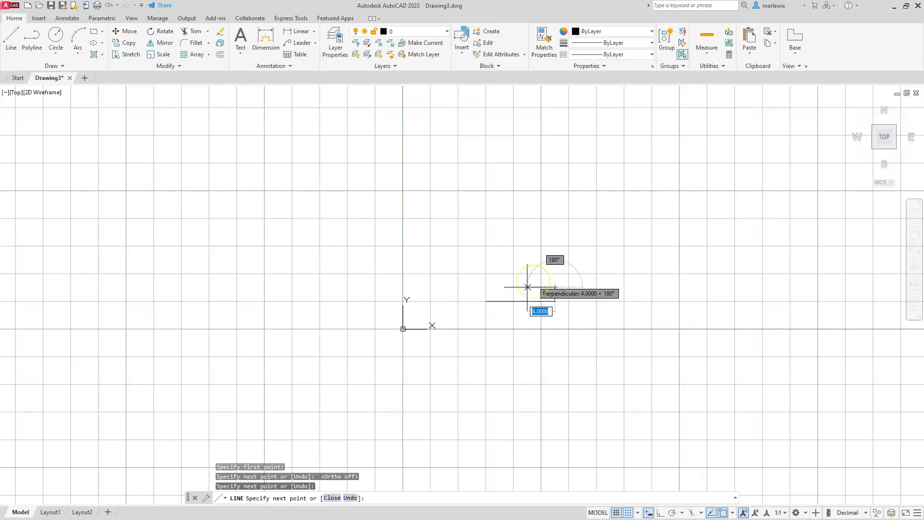
Step: Continue the stepped outline with segments 2 units left, 2 units up, 4 units left and 4 units up
{"action": "scroll", "coordinate": [527, 287], "scroll_direction": "up", "scroll_amount": 4}
{"action": "middle_click_drag", "start_coordinate": [532, 281], "coordinate": [584, 371]}
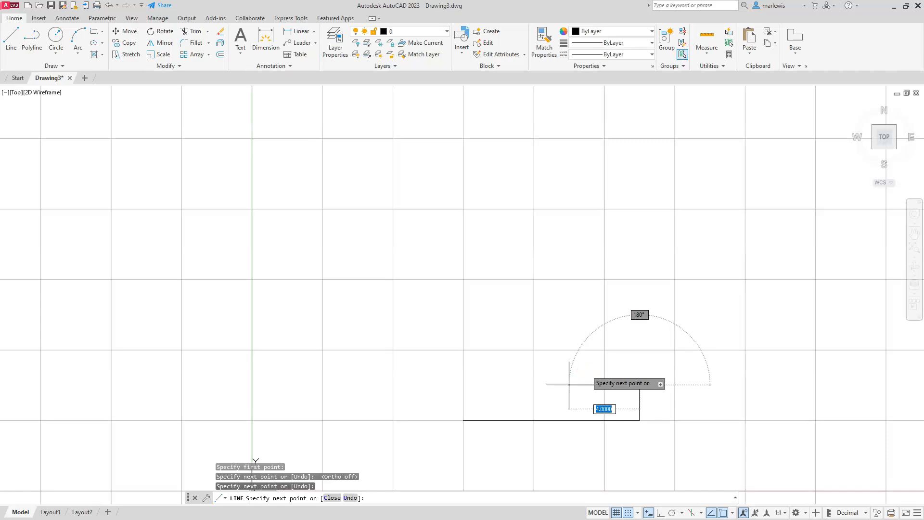
{"action": "left_click", "coordinate": [604, 385]}
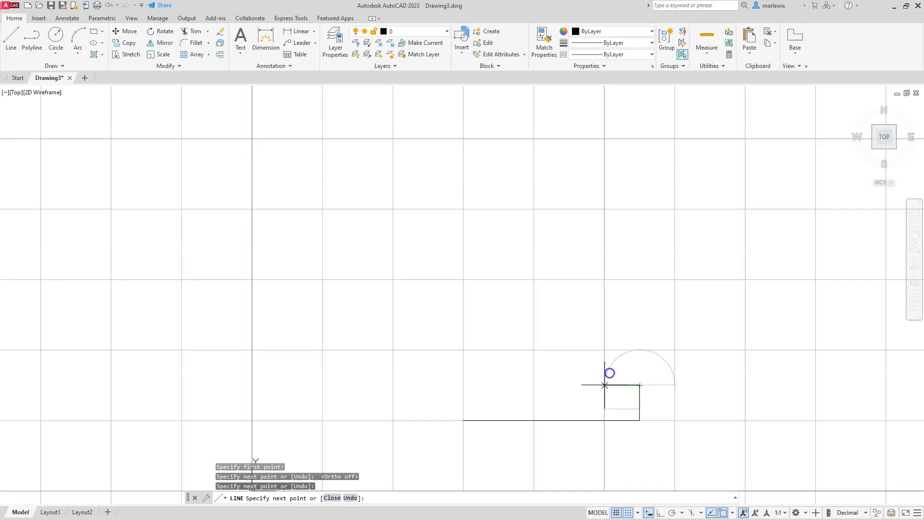
{"action": "left_click", "coordinate": [605, 350]}
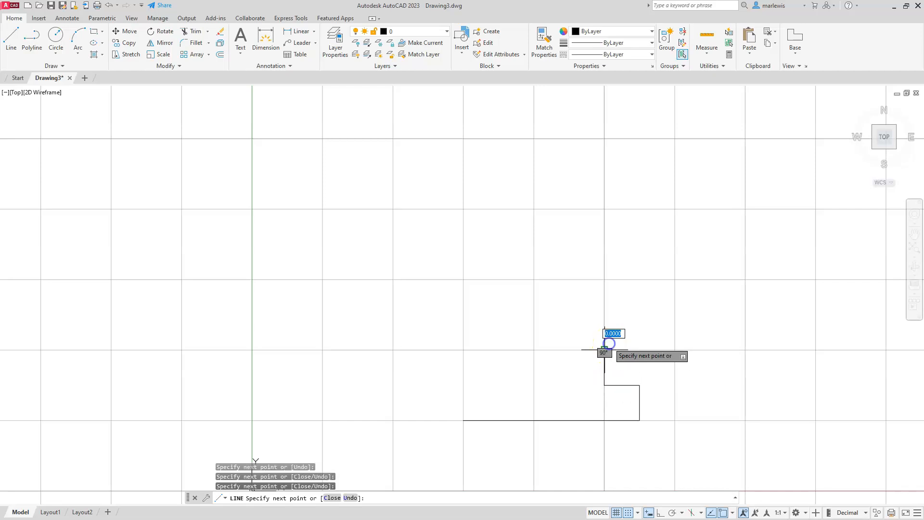
{"action": "left_click", "coordinate": [533, 350]}
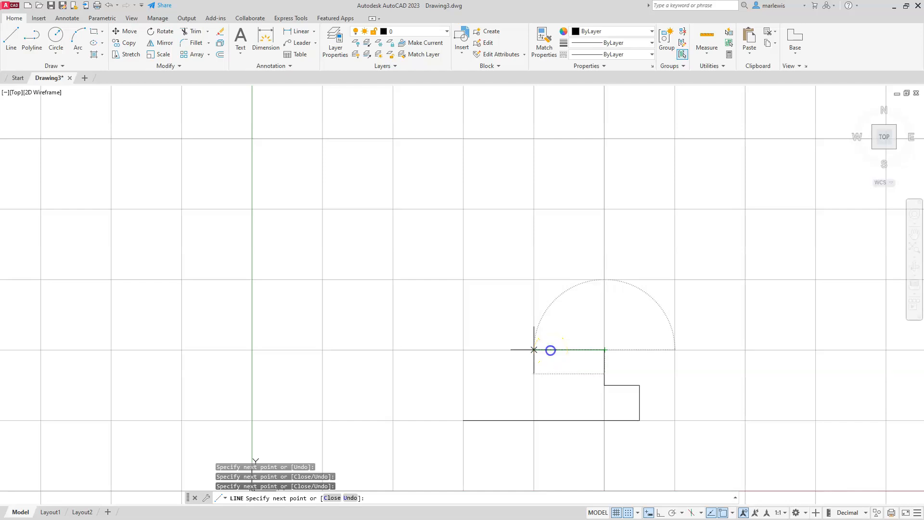
{"action": "left_click", "coordinate": [534, 279]}
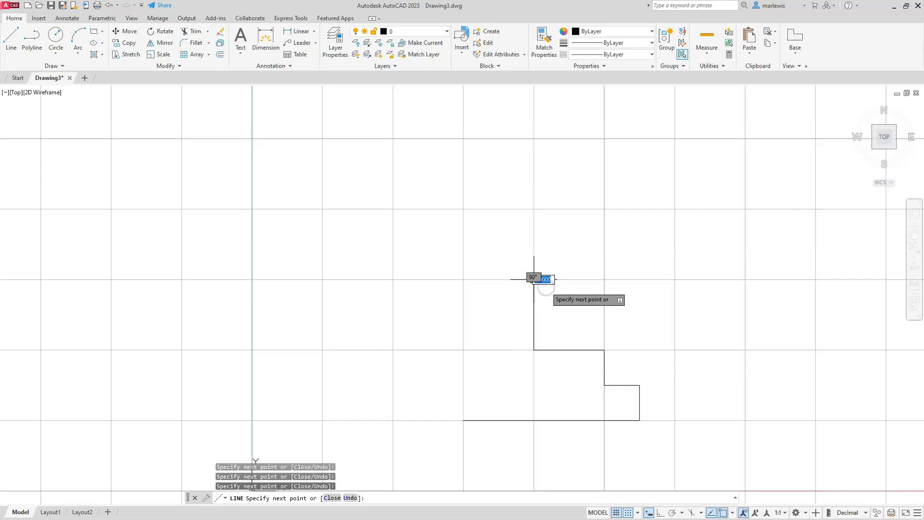
Step: Complete the stepped outline with segments 2 units left, 2 up and 2 left, and close it to the start point
{"action": "left_click", "coordinate": [499, 279]}
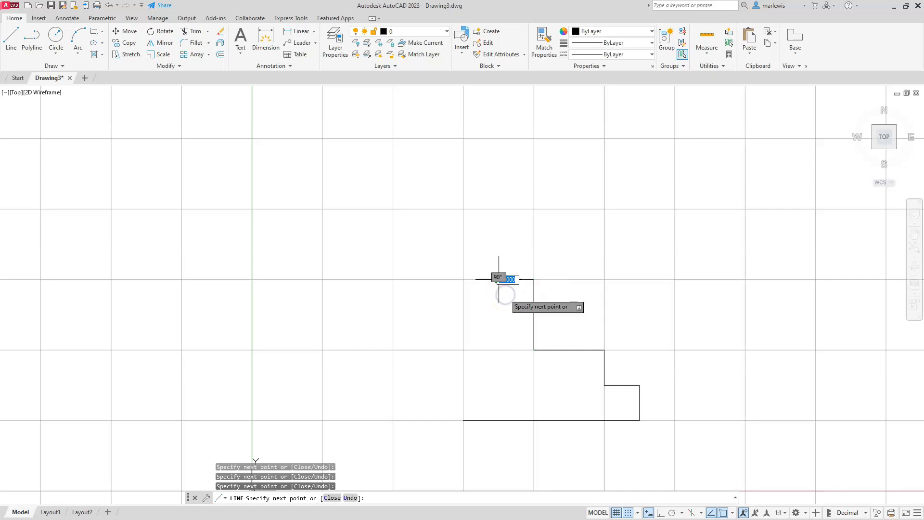
{"action": "left_click", "coordinate": [499, 244]}
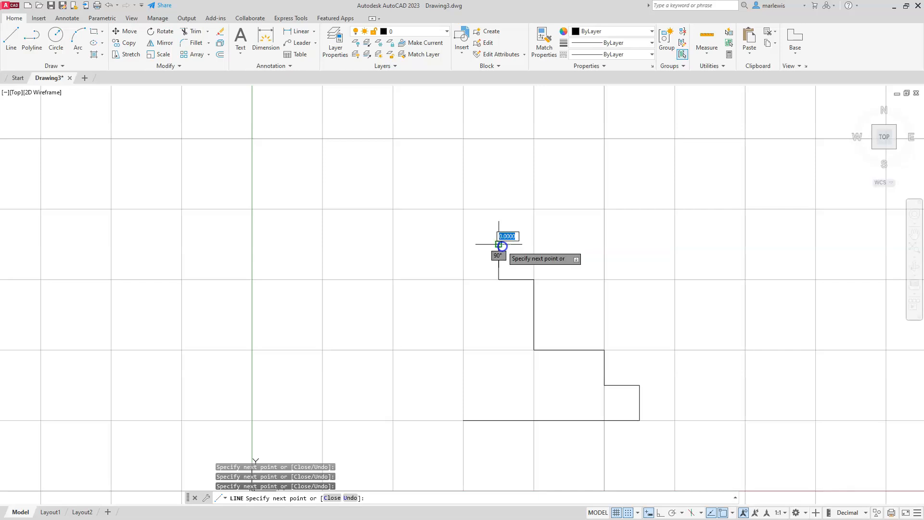
{"action": "left_click", "coordinate": [464, 244]}
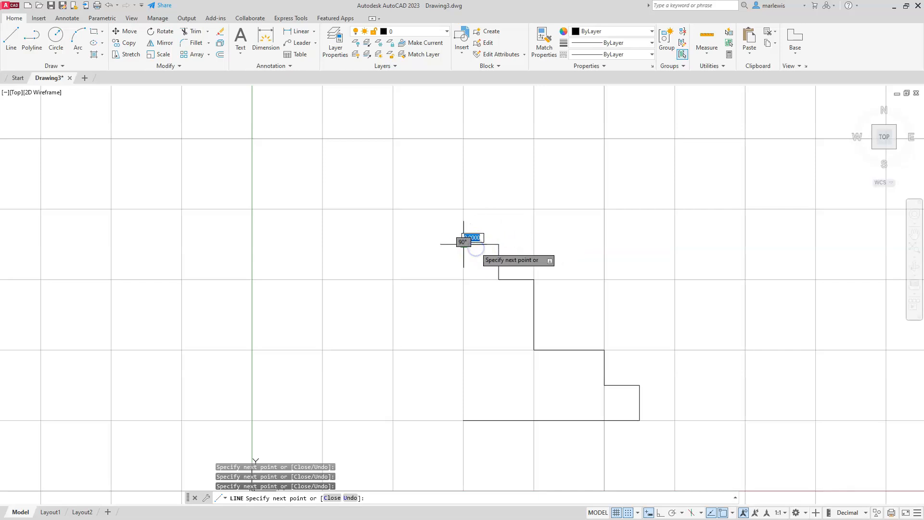
{"action": "left_click", "coordinate": [464, 420]}
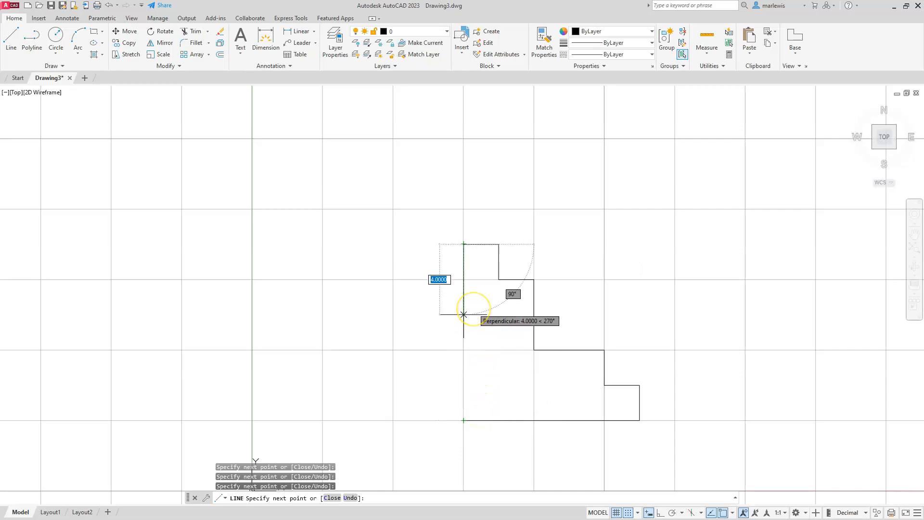
{"action": "type", "text": "c"}
{"action": "key", "text": "Return"}
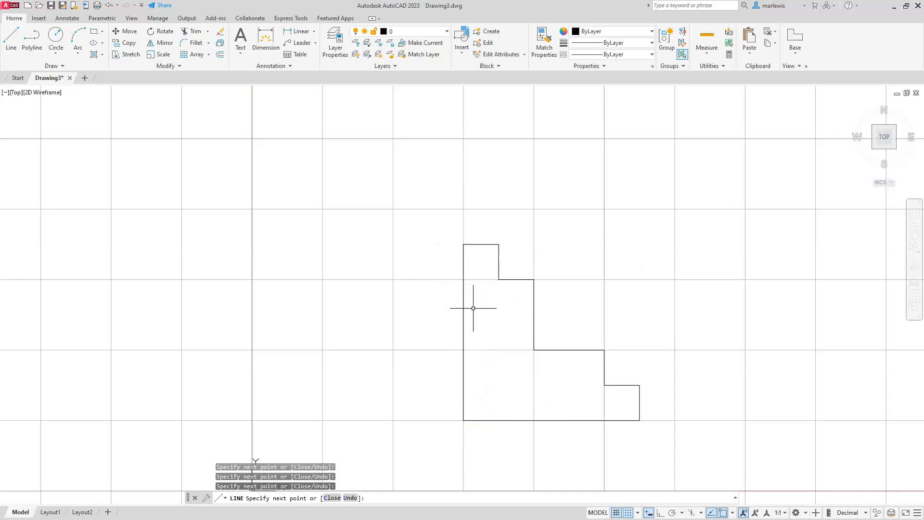
Step: Turn off snap mode and the grid display around the finished stepped outline
{"action": "left_click", "coordinate": [575, 423]}
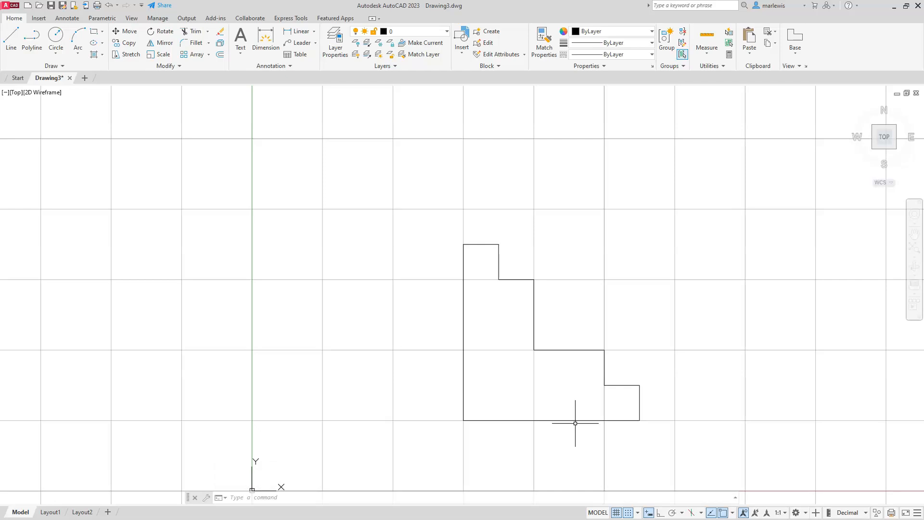
{"action": "middle_click_drag", "start_coordinate": [595, 392], "coordinate": [455, 361]}
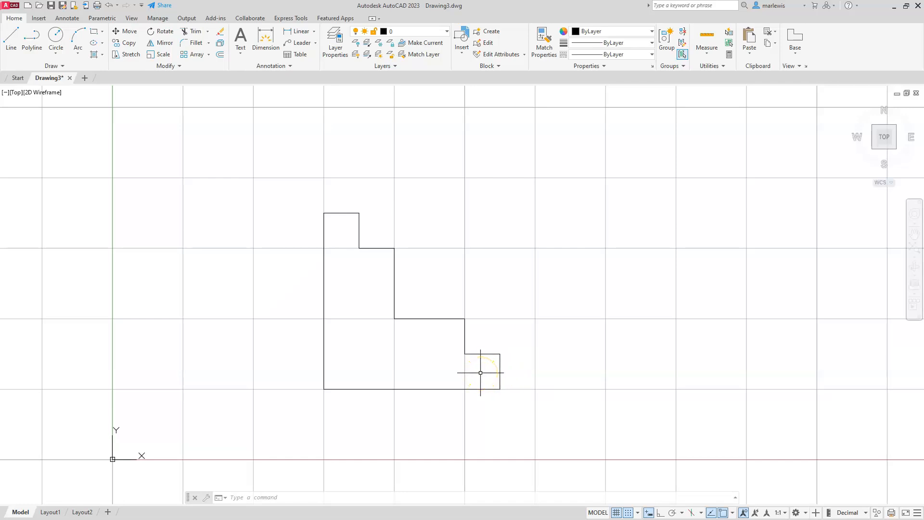
{"action": "left_click", "coordinate": [626, 514]}
{"action": "scroll", "coordinate": [569, 421], "scroll_direction": "down", "scroll_amount": 2}
{"action": "middle_click_drag", "start_coordinate": [530, 408], "coordinate": [548, 432]}
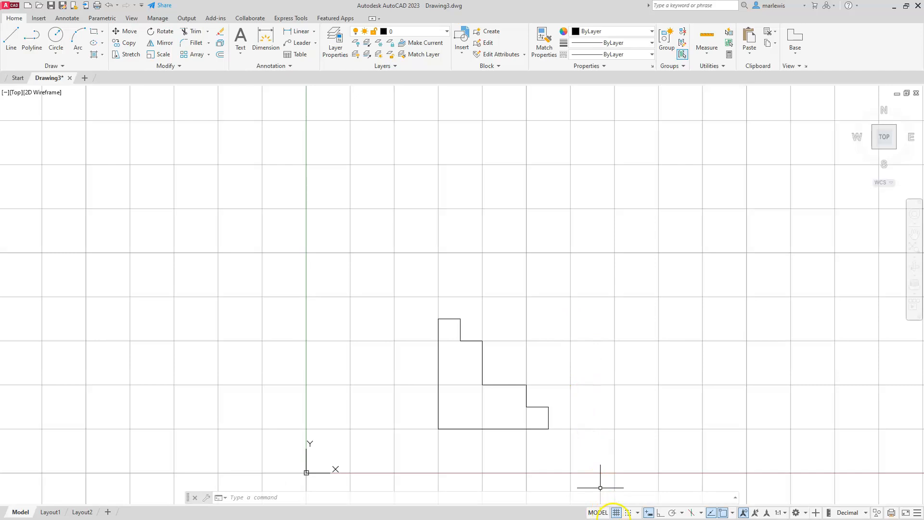
{"action": "left_click", "coordinate": [616, 513]}
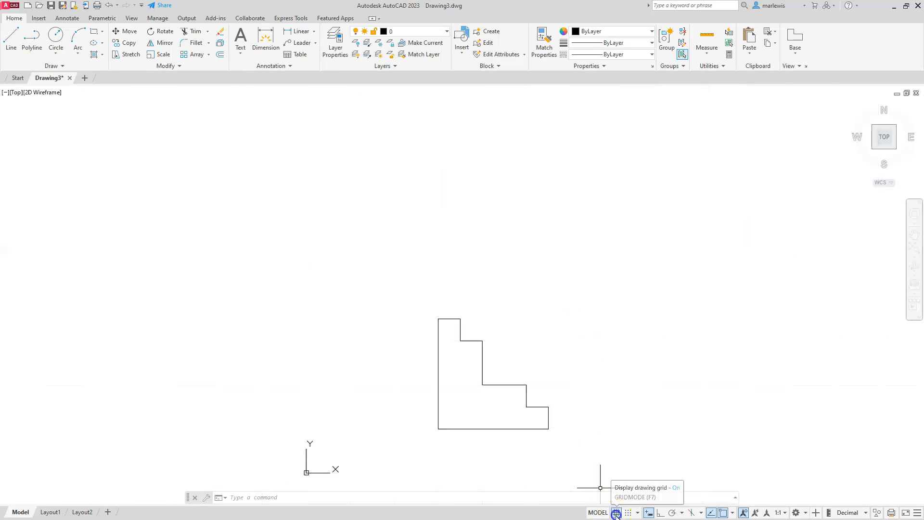
{"action": "middle_click_drag", "start_coordinate": [455, 413], "coordinate": [447, 371]}
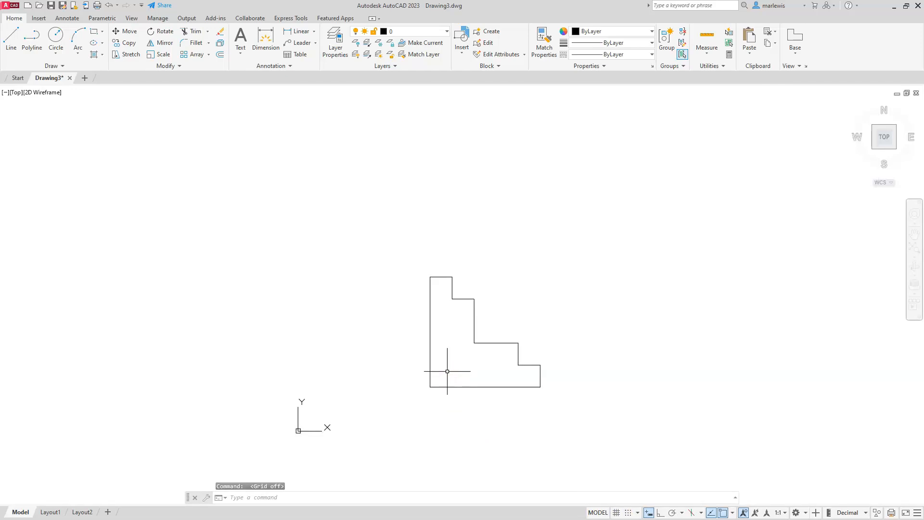